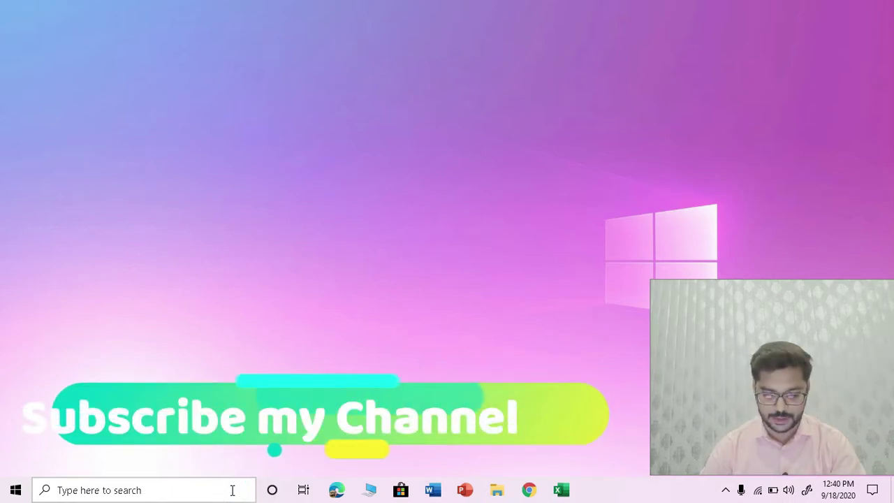
# Step: Open the Windows search panel and dismiss it, two times in a row
pyautogui.click(233, 490)
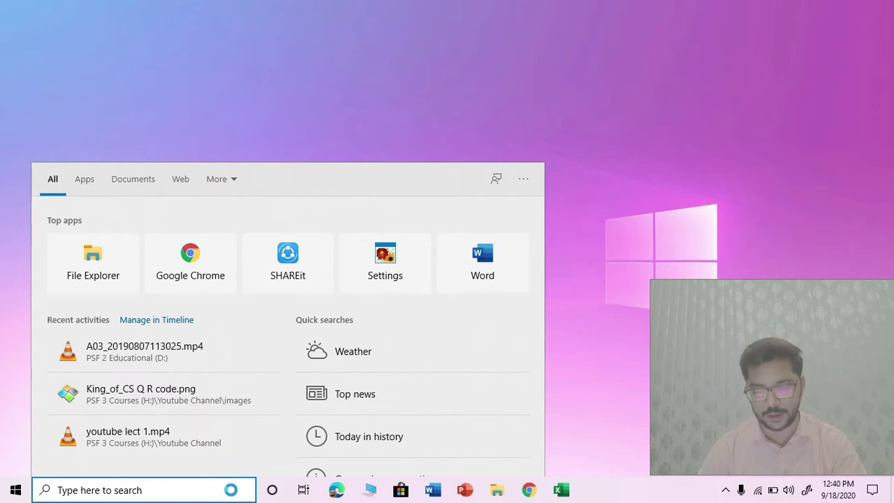
pyautogui.click(569, 278)
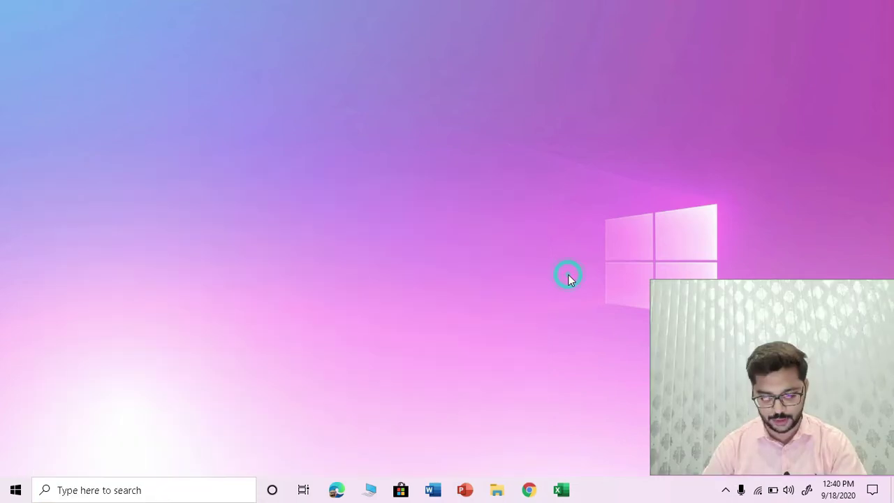
pyautogui.press('super+s')
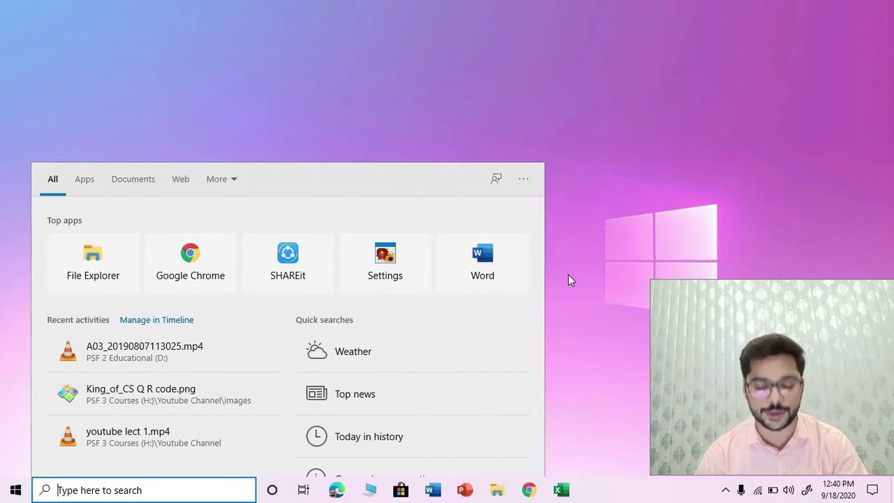
pyautogui.click(568, 280)
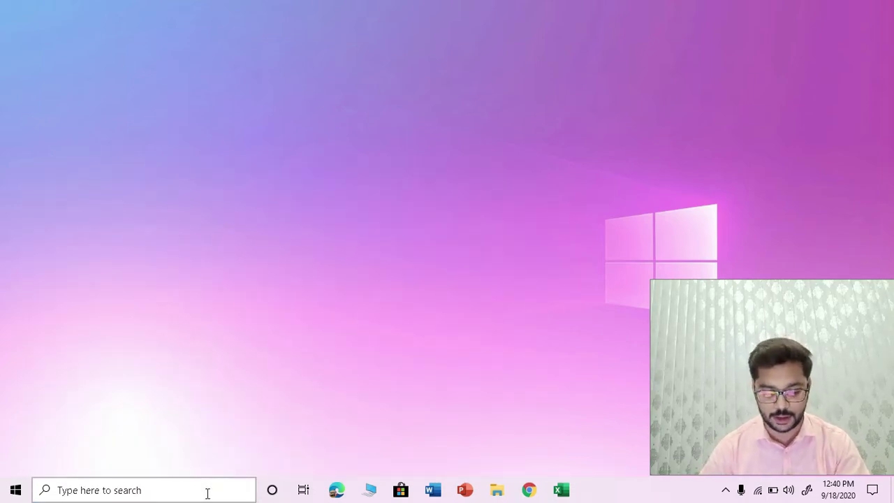
# Step: View the Weather quick search from the Windows search panel, and clear the query
pyautogui.click(207, 491)
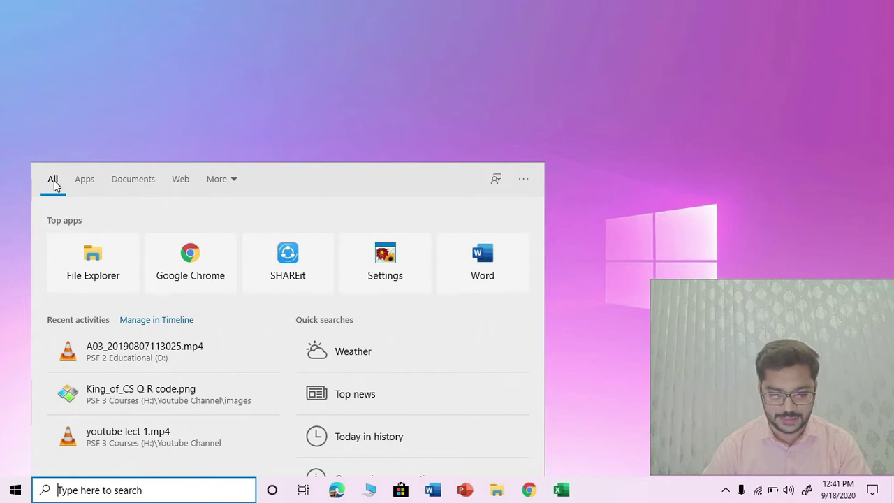
pyautogui.click(352, 352)
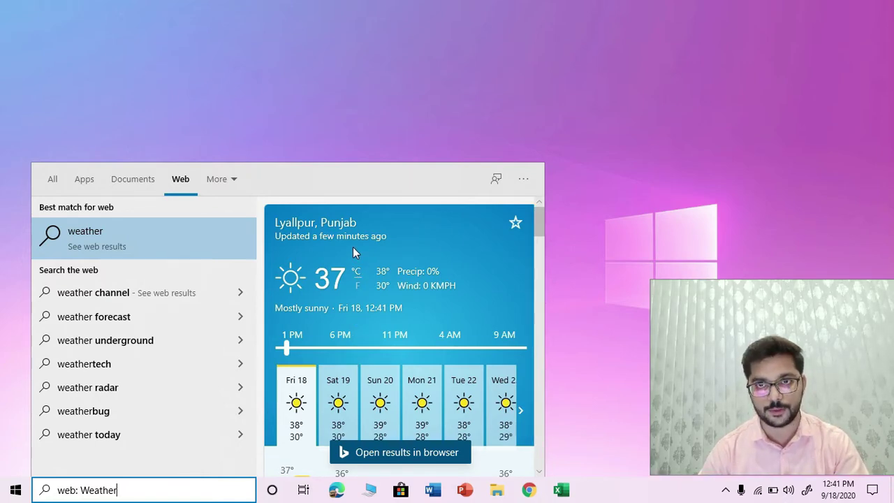
pyautogui.hotkey('ctrl', 'a')
pyautogui.press('BackSpace')
# Step: Read through the Top news quick search results, and close the search panel
pyautogui.click(395, 393)
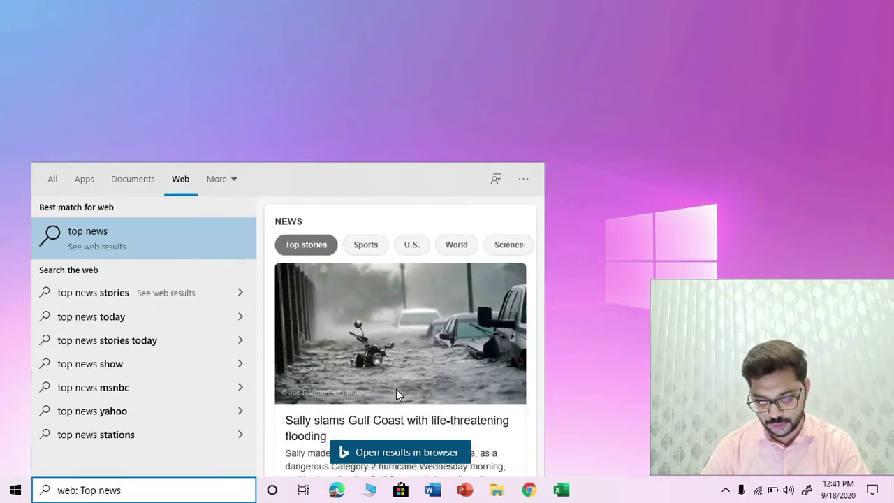
pyautogui.scroll(-2, 396, 395)
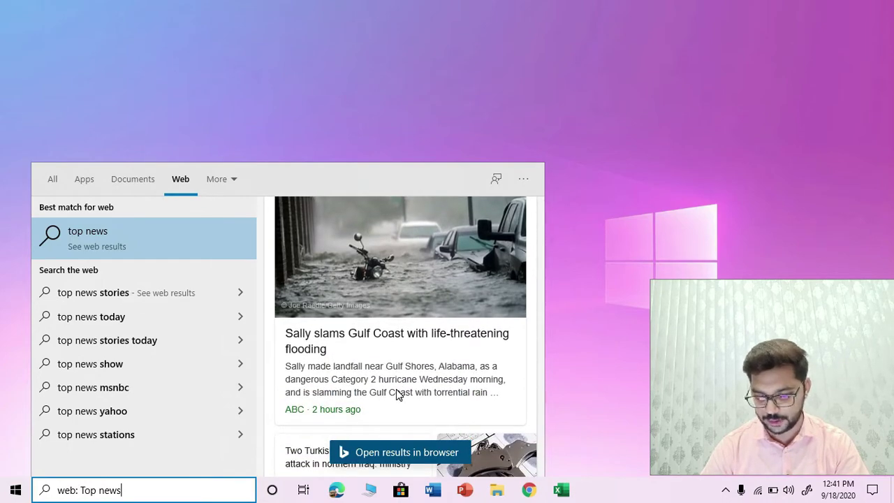
pyautogui.scroll(-3, 395, 395)
pyautogui.click(377, 85)
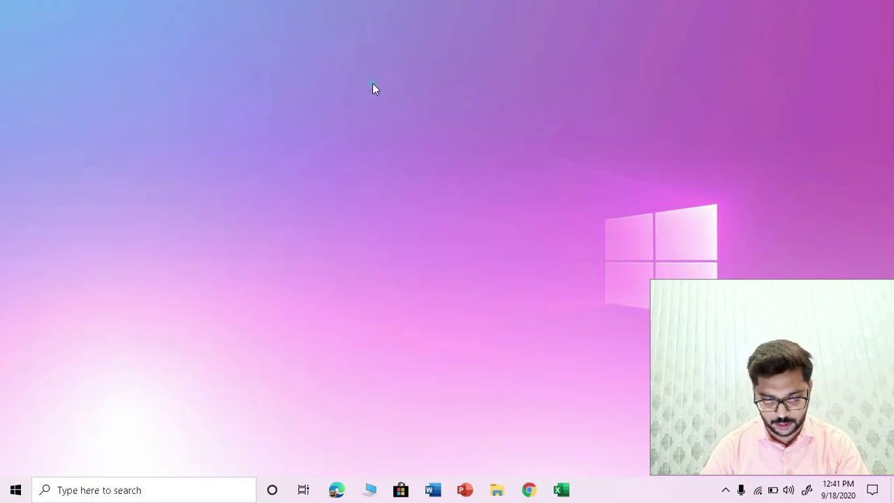
# Step: Reopen Windows search to view the Today in history quick search, and close the panel
pyautogui.click(179, 497)
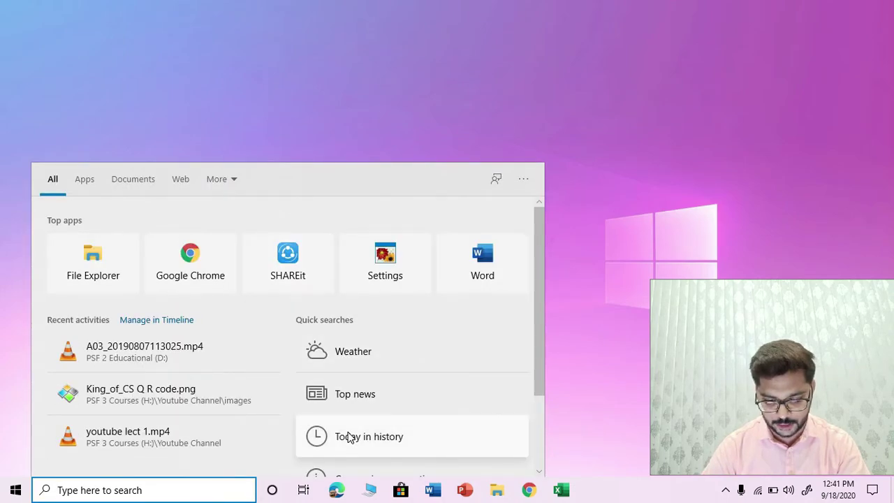
pyautogui.scroll(-1, 349, 437)
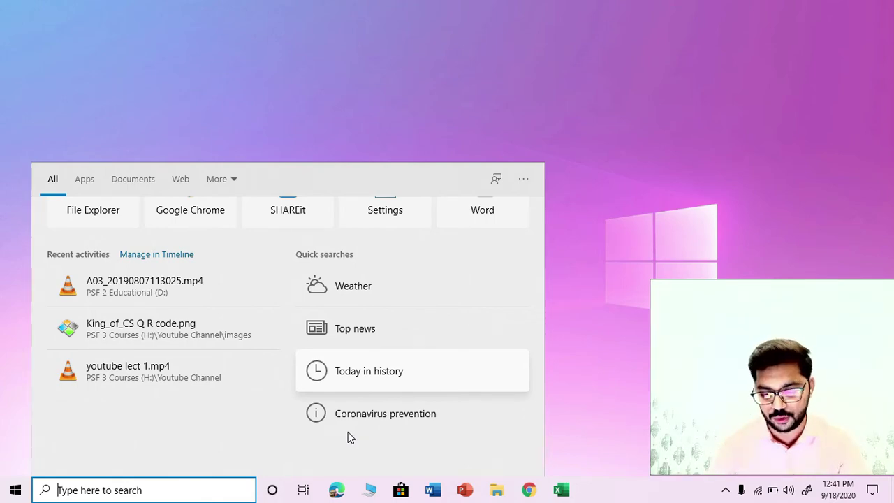
pyautogui.click(361, 377)
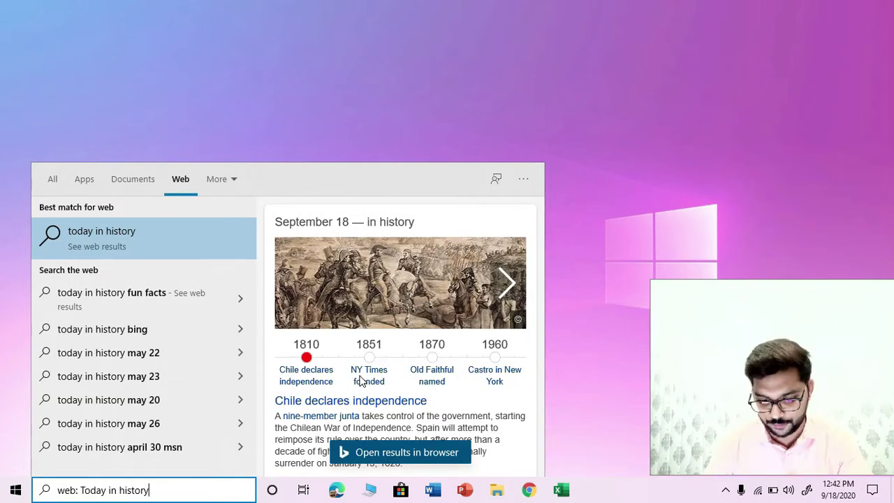
pyautogui.click(454, 116)
# Step: Search only within apps for "notepad", and clear the search term
pyautogui.press('super+s')
pyautogui.click(84, 180)
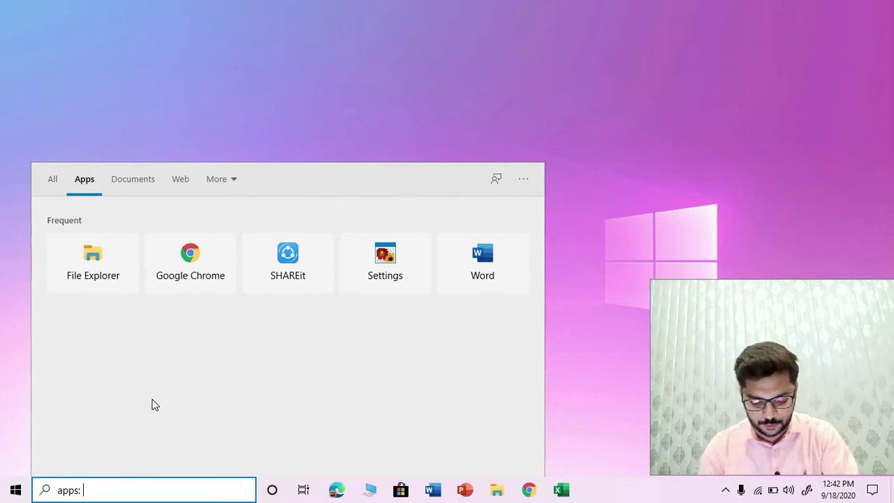
pyautogui.write('notepad')
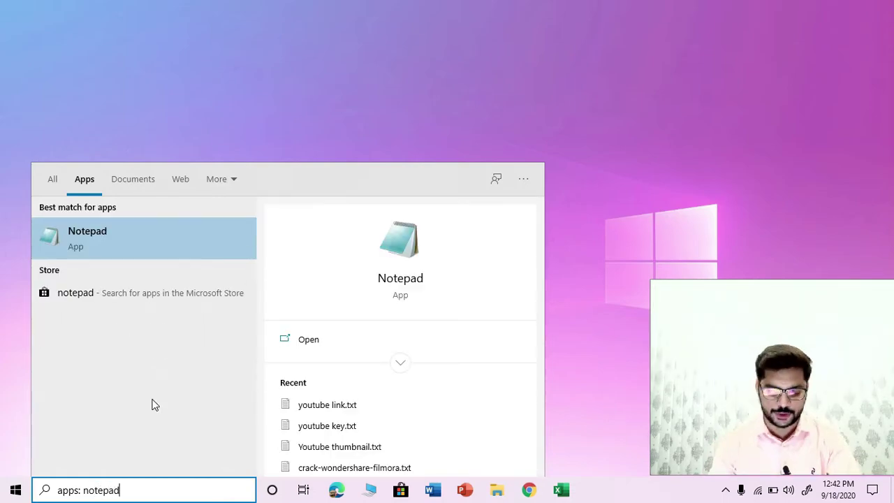
pyautogui.press('BackSpace')
pyautogui.press('BackSpace')
pyautogui.press('BackSpace')
pyautogui.press('BackSpace')
pyautogui.press('BackSpace')
pyautogui.press('BackSpace')
pyautogui.press('BackSpace')
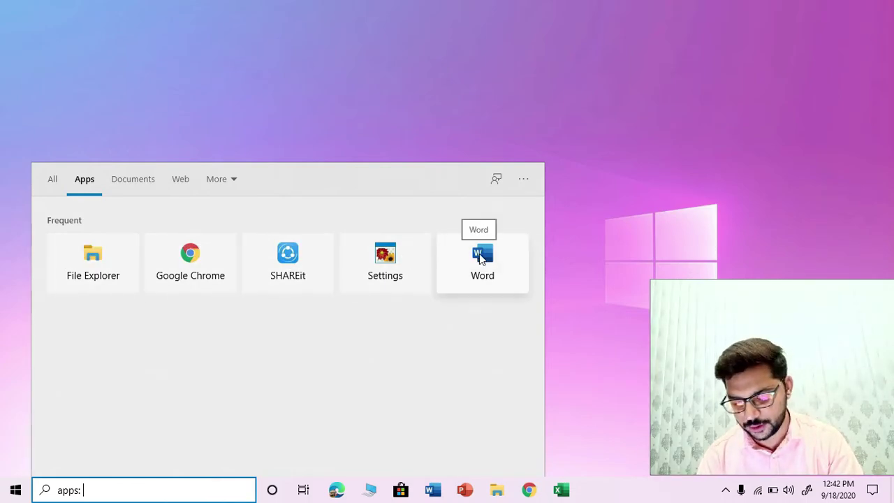
# Step: Switch the search scope to documents and search for "windows 10"
pyautogui.click(126, 184)
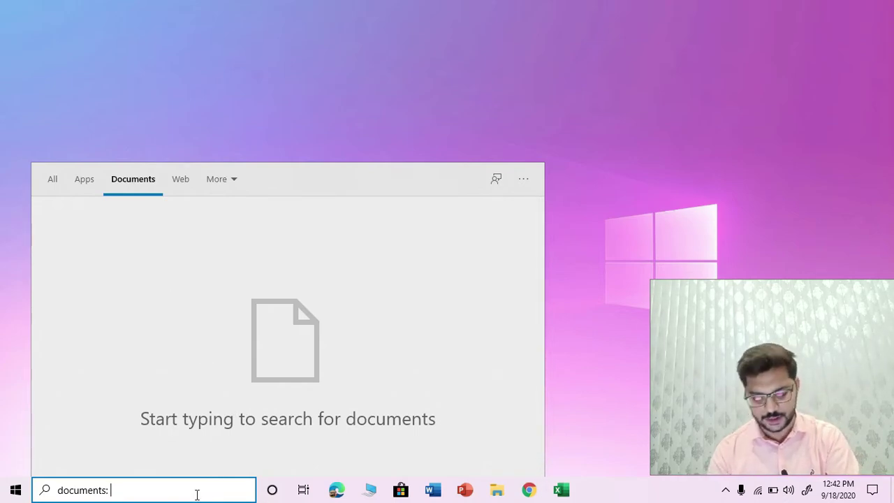
pyautogui.write('windows 10')
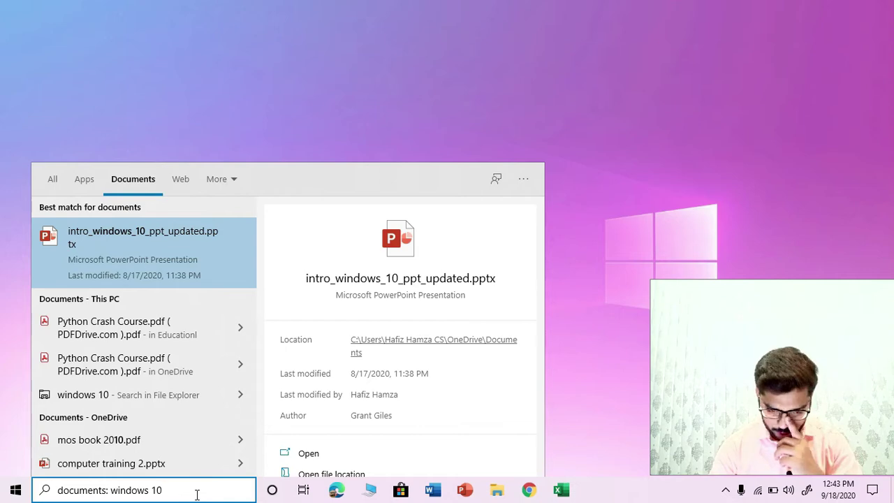
# Step: Switch the search scope to the web and search for "university of agriculture"
pyautogui.click(183, 183)
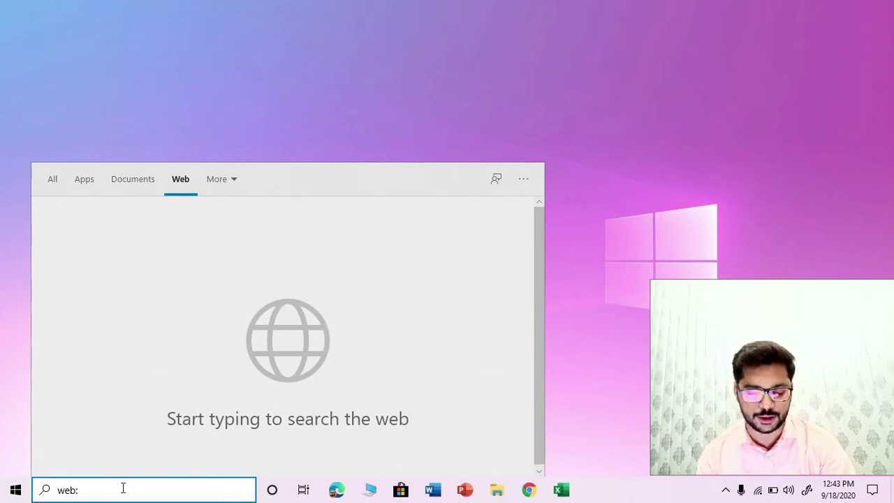
pyautogui.write('u')
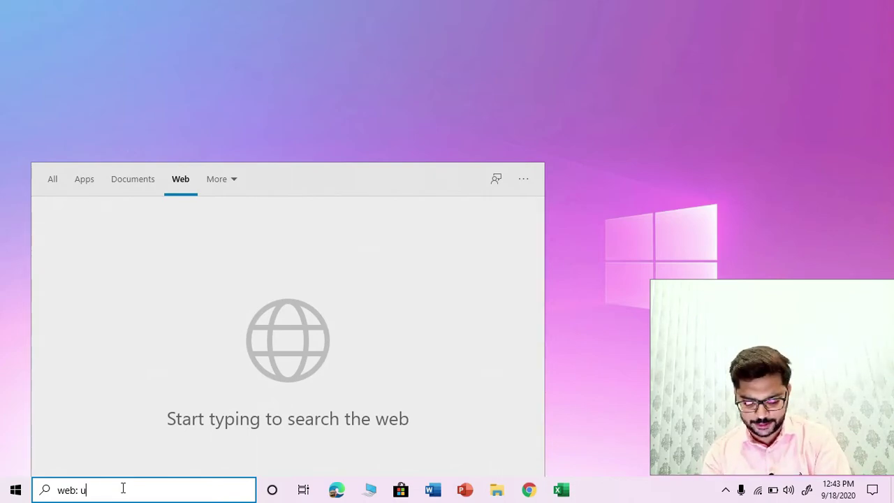
pyautogui.write('niversity of agrit')
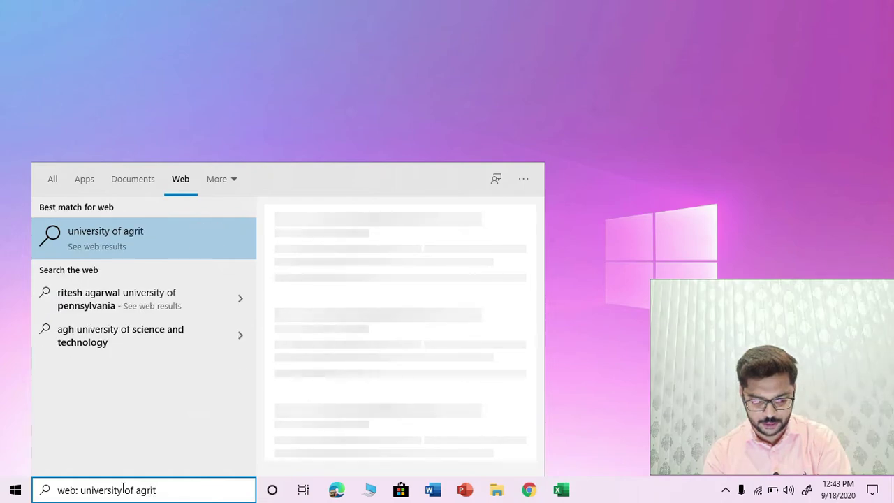
pyautogui.press('BackSpace')
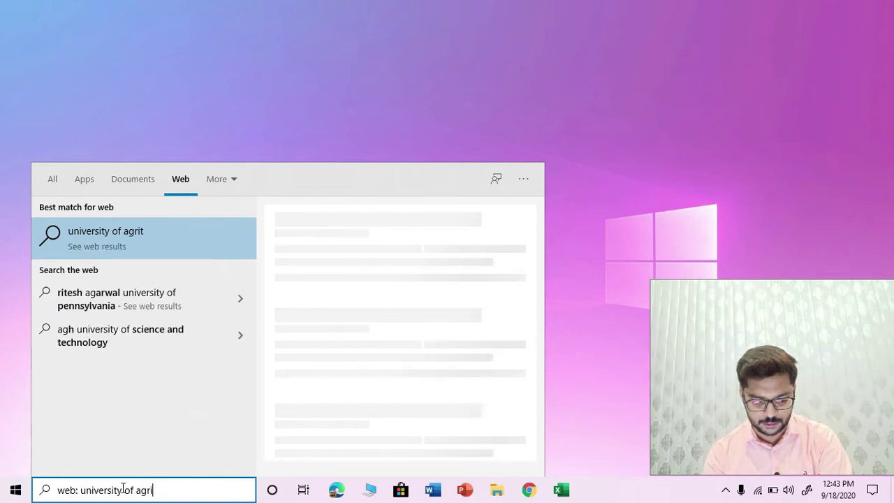
pyautogui.write('culture')
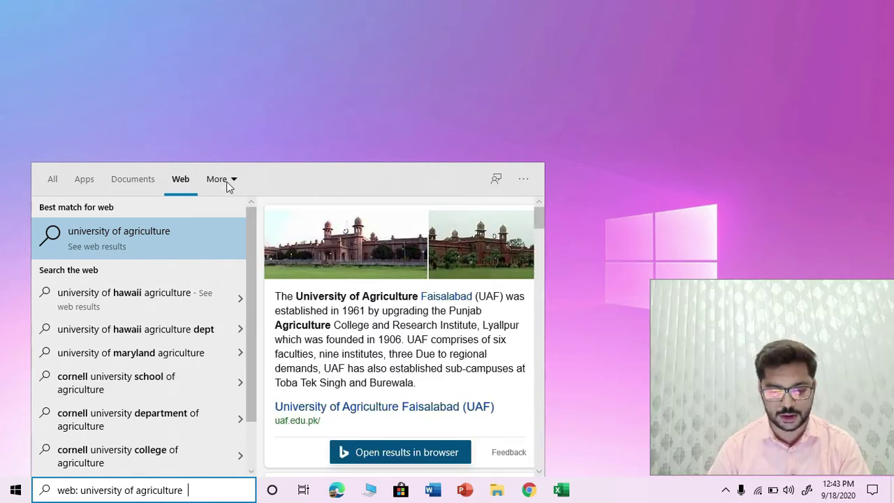
# Step: View the list of additional search categories, then clear the web query and close the search panel
pyautogui.click(227, 181)
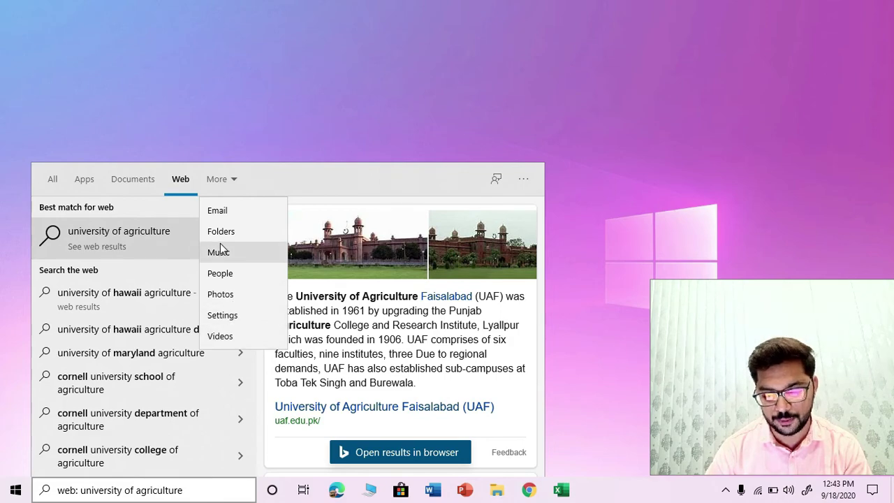
pyautogui.click(287, 177)
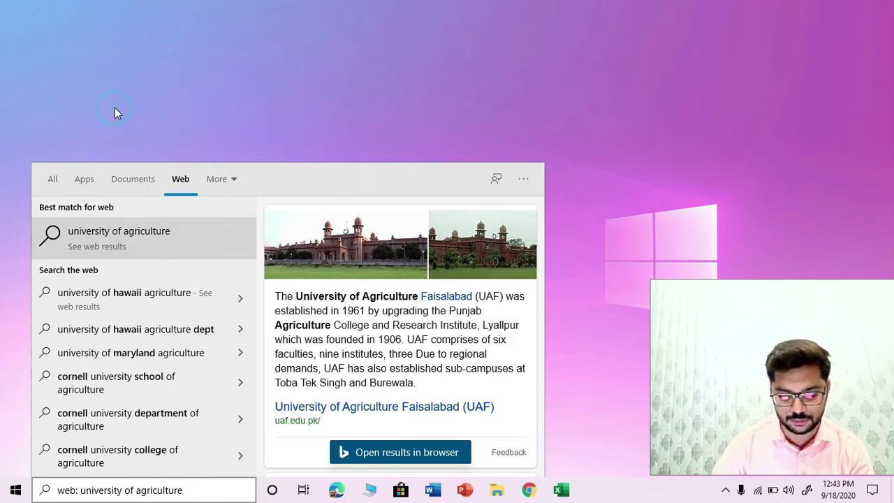
pyautogui.click(168, 490)
pyautogui.hotkey('ctrl', 'a')
pyautogui.press('BackSpace')
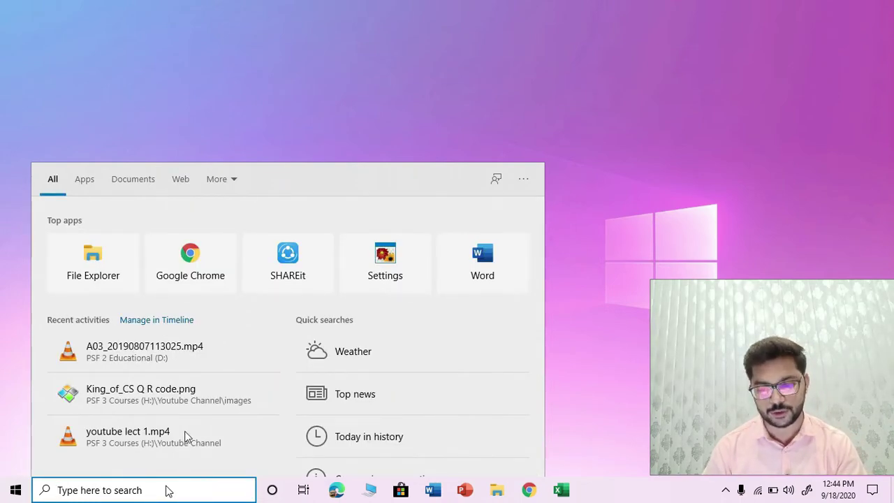
pyautogui.click(356, 95)
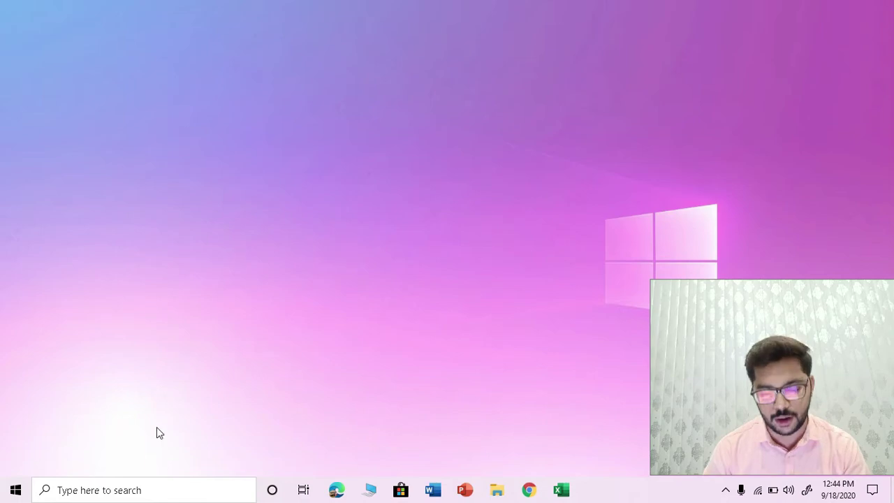
pyautogui.click(140, 492)
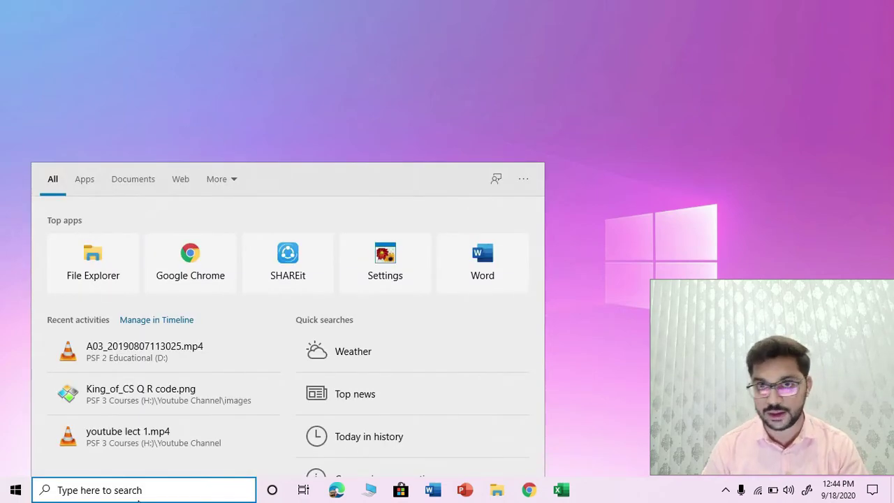
pyautogui.click(686, 112)
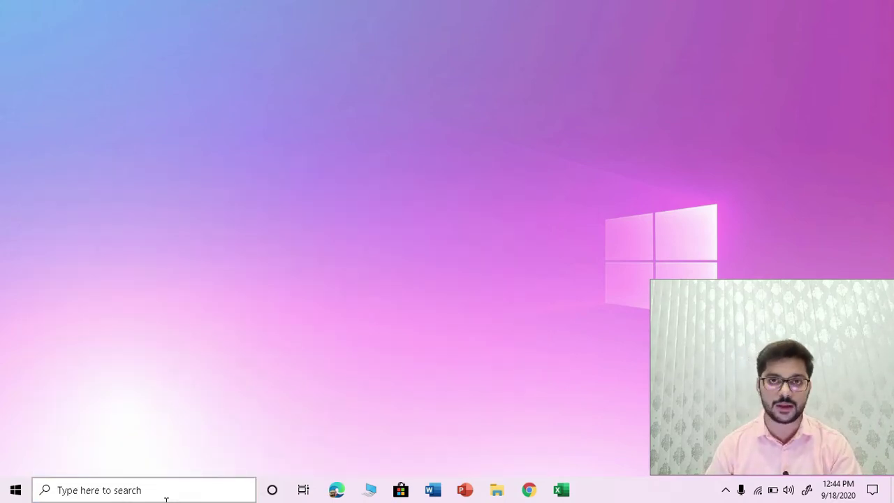
# Step: Set the taskbar's search display to Hidden
pyautogui.rightClick(605, 497)
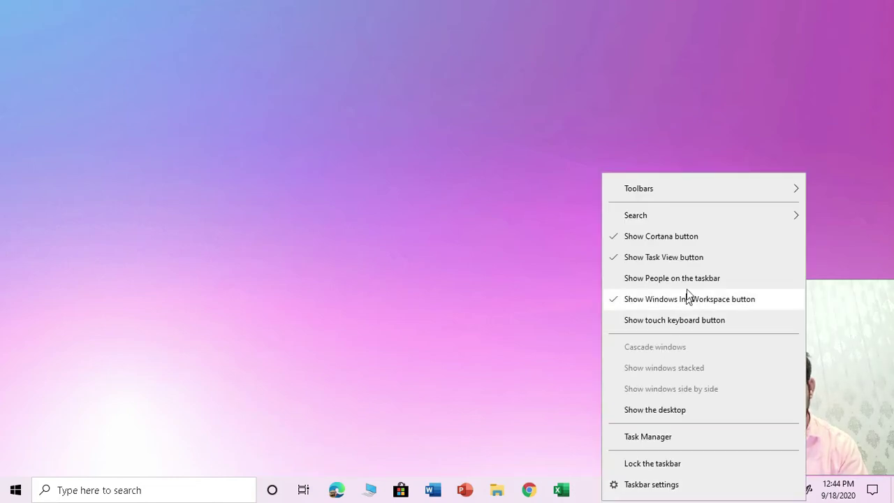
pyautogui.click(649, 219)
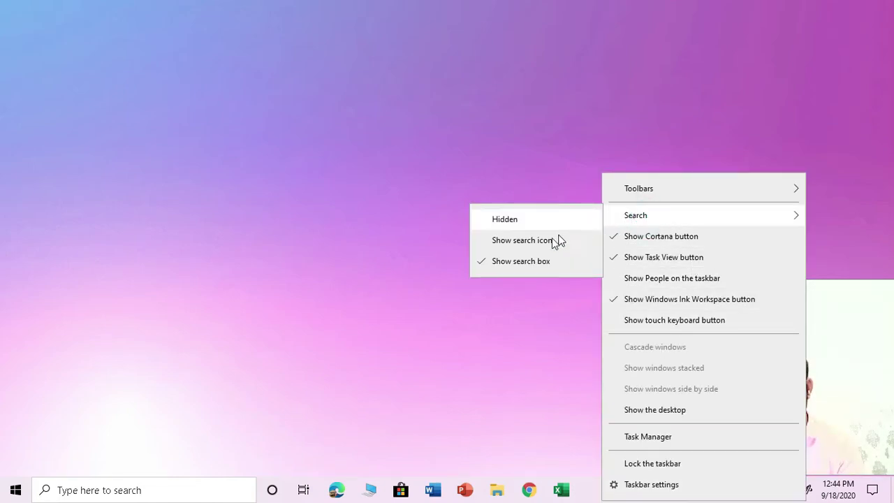
pyautogui.click(505, 221)
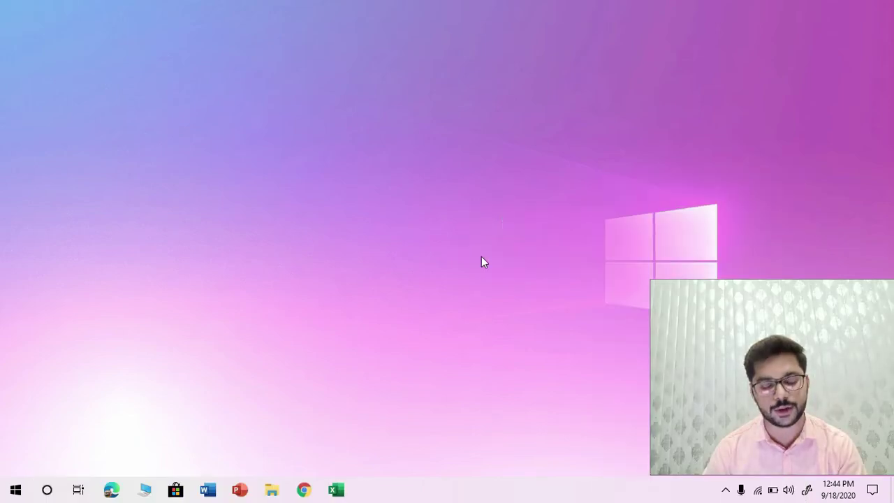
# Step: Show search on the taskbar as an icon only
pyautogui.rightClick(416, 496)
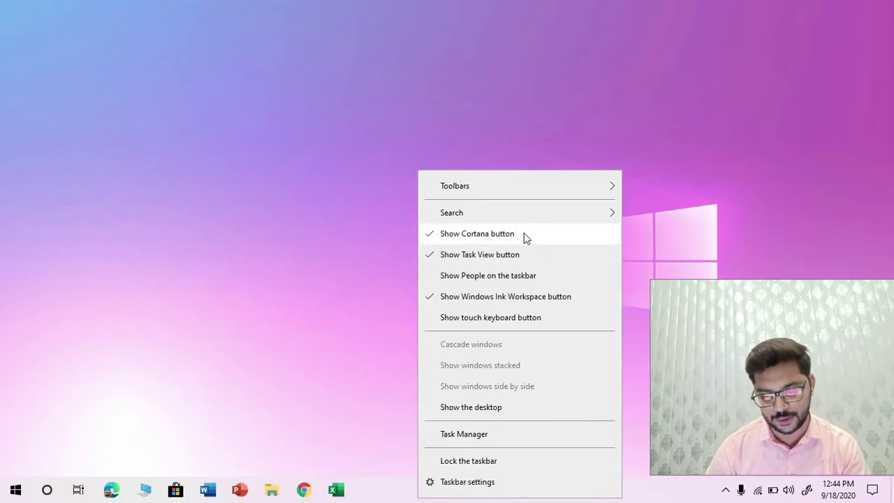
pyautogui.moveTo(475, 219)
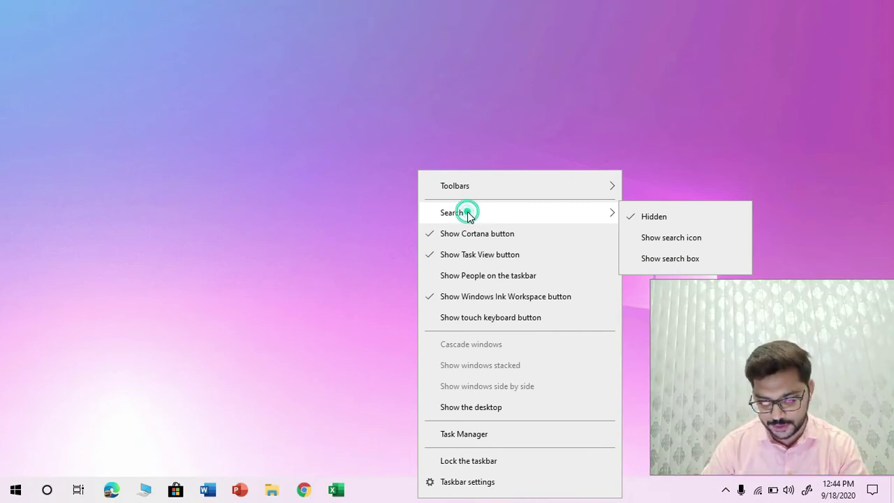
pyautogui.click(667, 244)
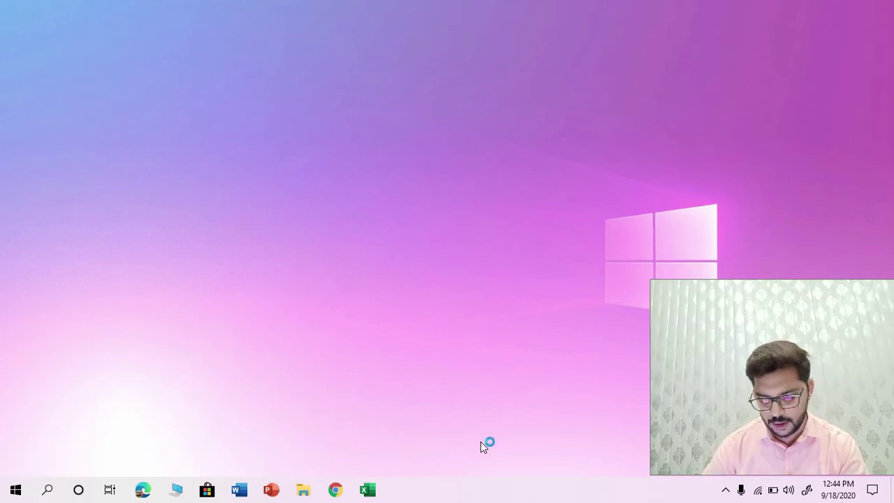
# Step: Set the taskbar's search display to Hidden again
pyautogui.rightClick(477, 493)
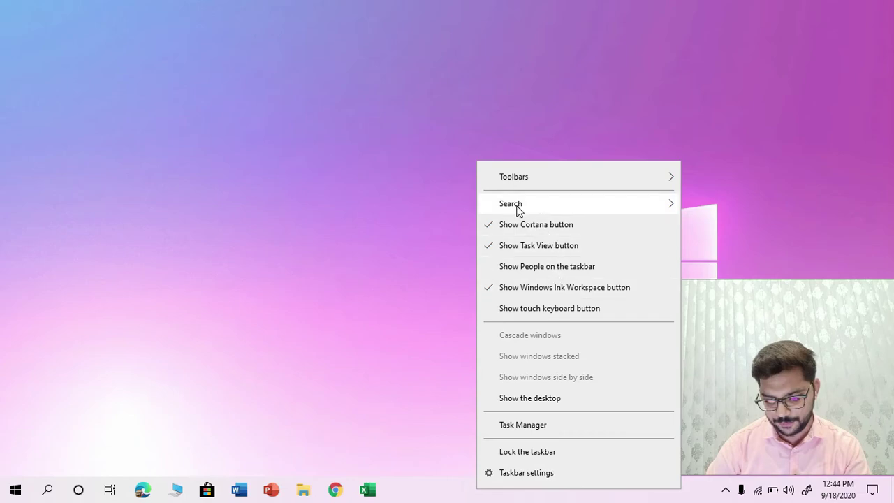
pyautogui.moveTo(518, 211)
pyautogui.click(743, 206)
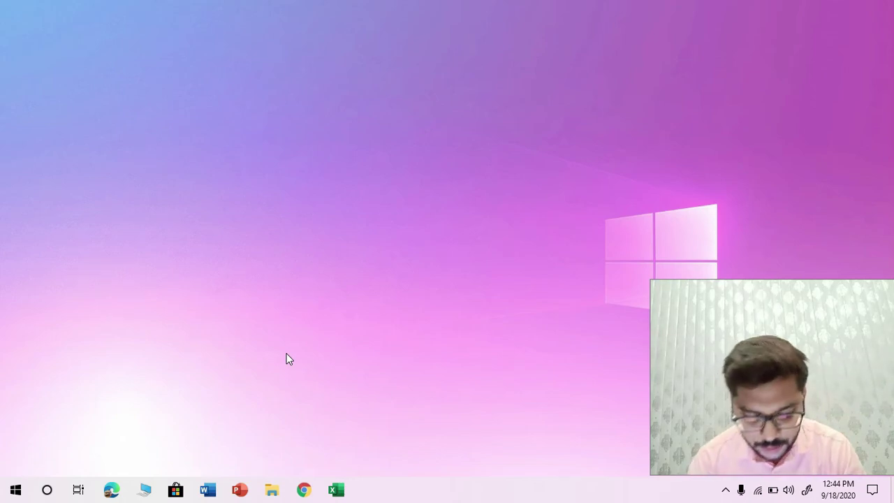
# Step: Turn on Tablet mode and check the taskbar's display options for a search setting
pyautogui.click(878, 494)
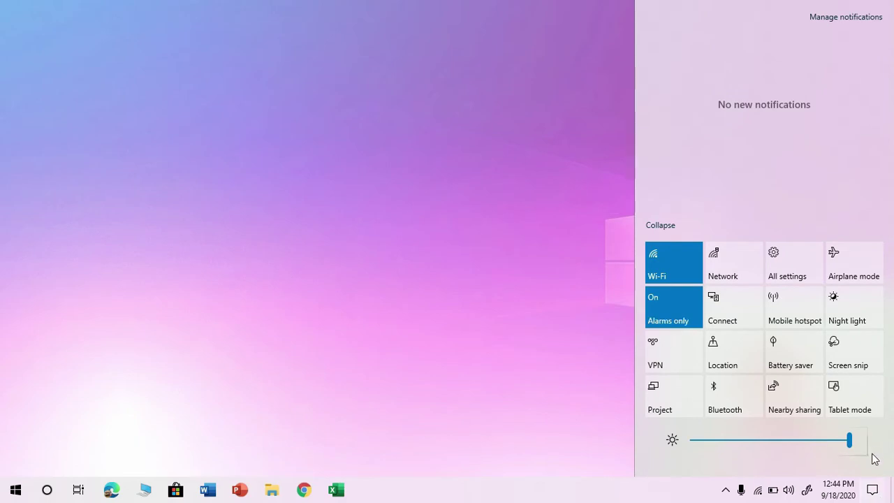
pyautogui.click(851, 400)
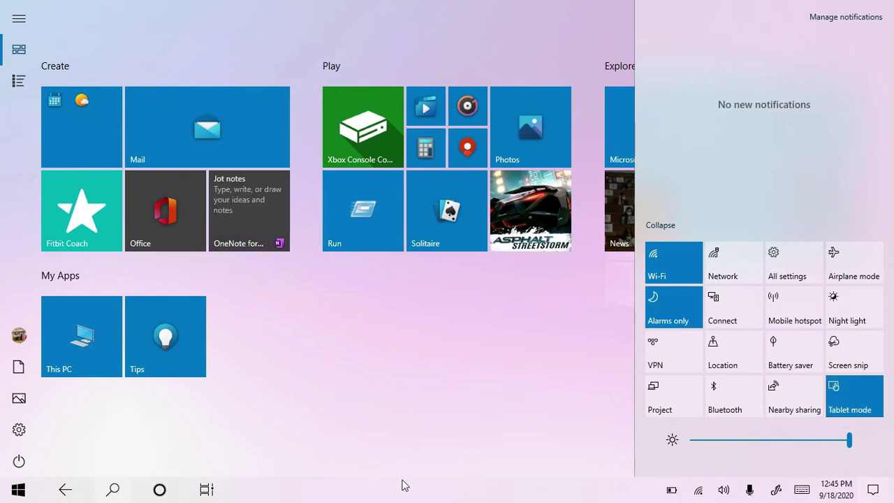
pyautogui.click(420, 497)
pyautogui.rightClick(420, 496)
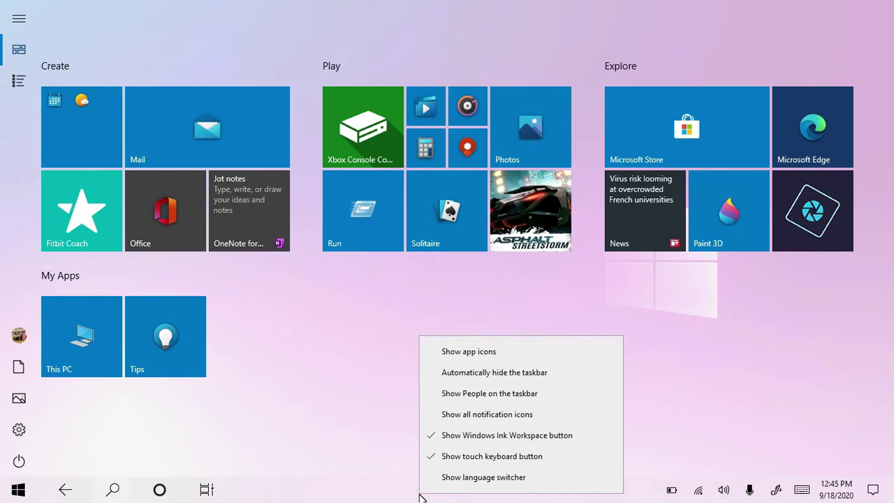
pyautogui.click(675, 360)
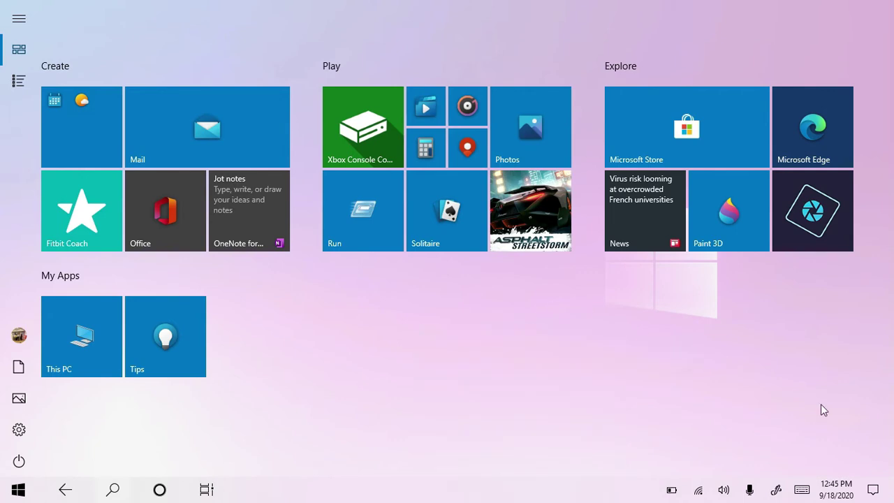
# Step: Turn off Tablet mode and return to the plain desktop
pyautogui.click(879, 494)
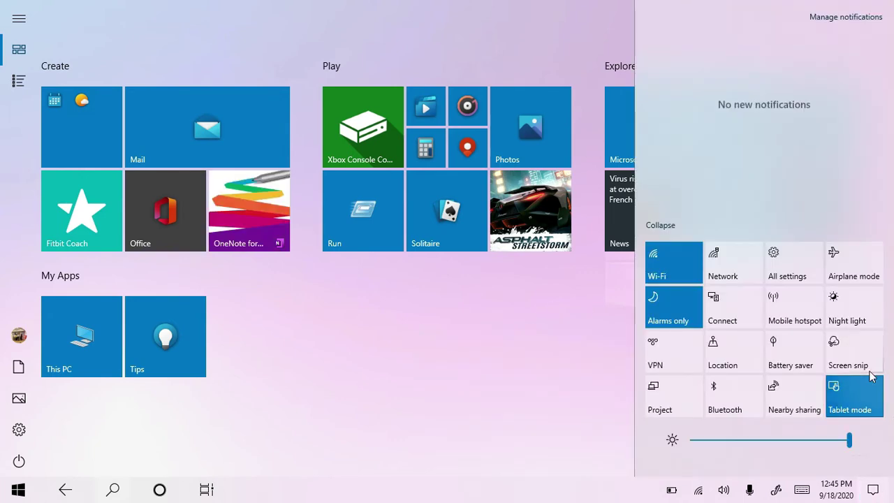
pyautogui.click(849, 402)
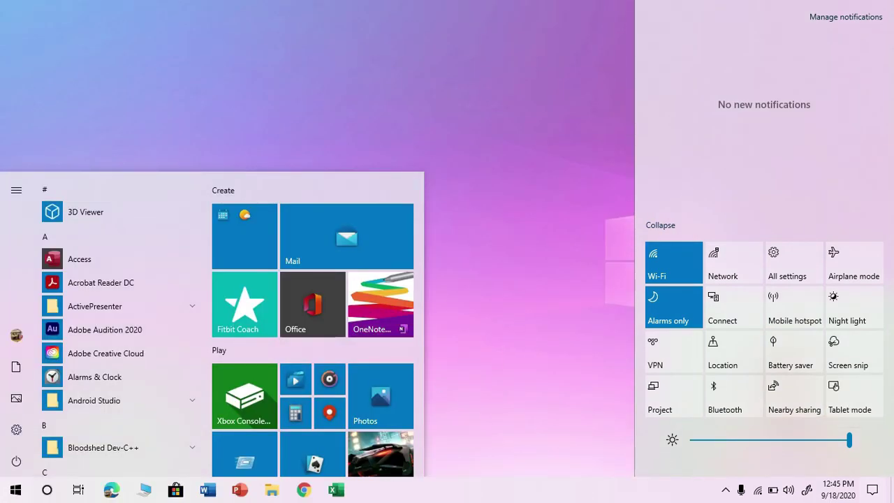
pyautogui.click(536, 292)
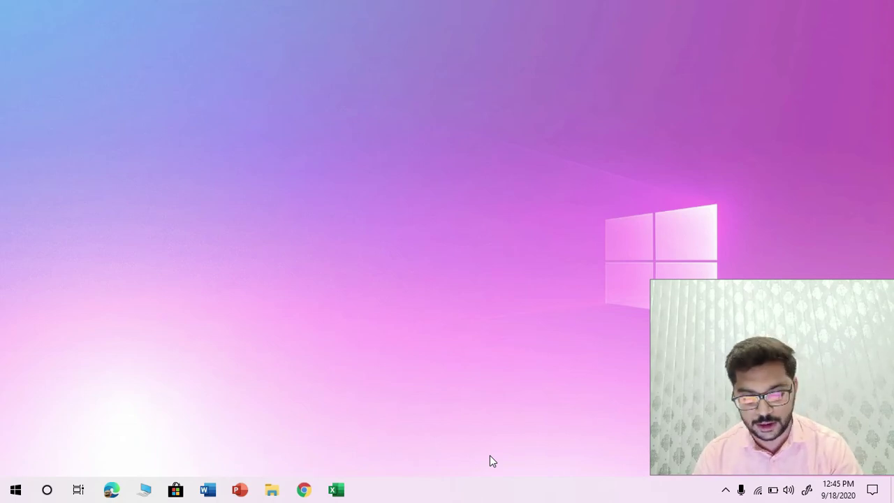
# Step: View the Windows Update page under Update & Security in Settings, then close Settings
pyautogui.click(17, 494)
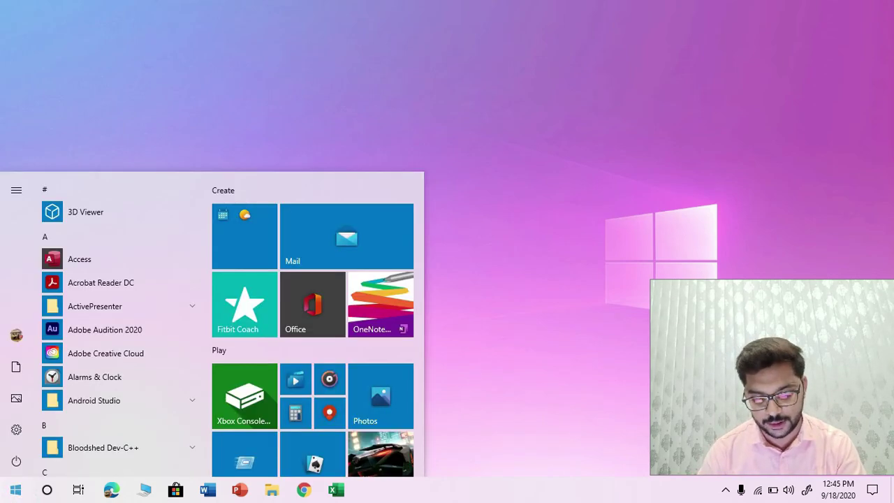
pyautogui.click(14, 431)
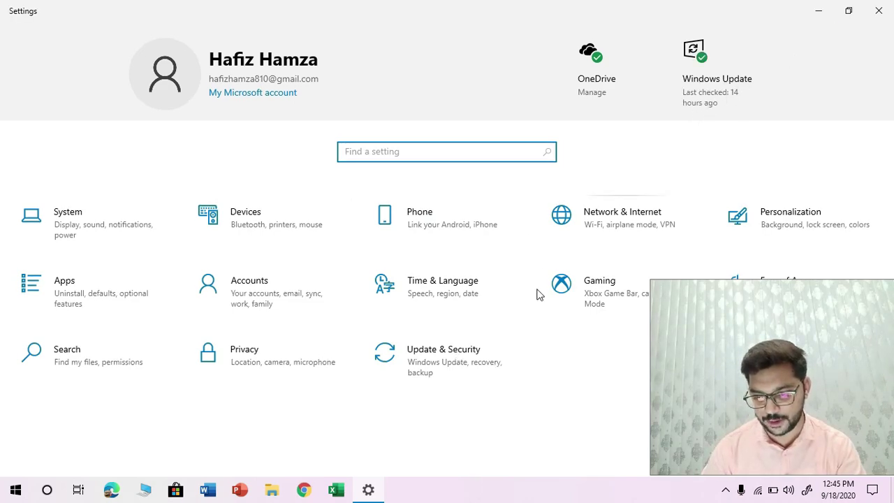
pyautogui.click(458, 353)
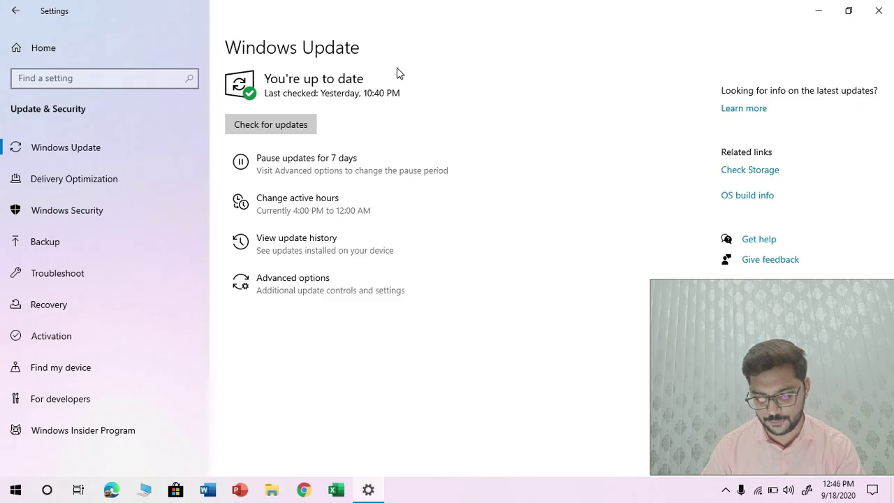
pyautogui.click(879, 11)
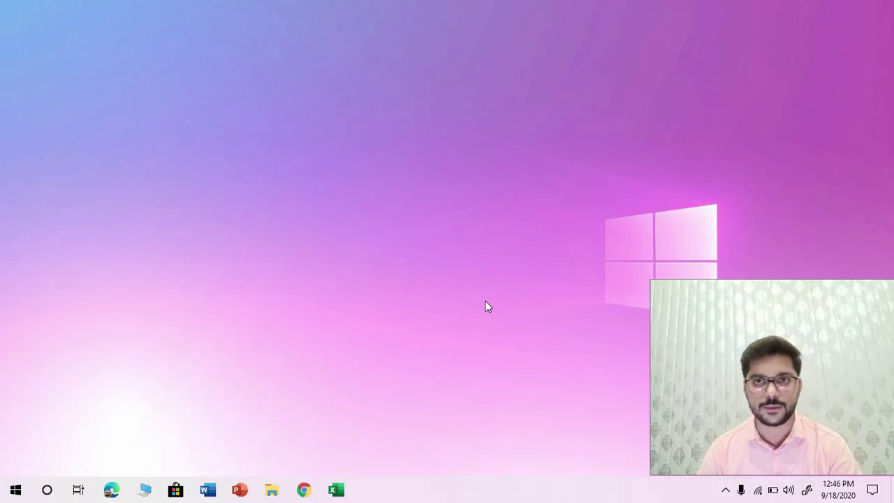